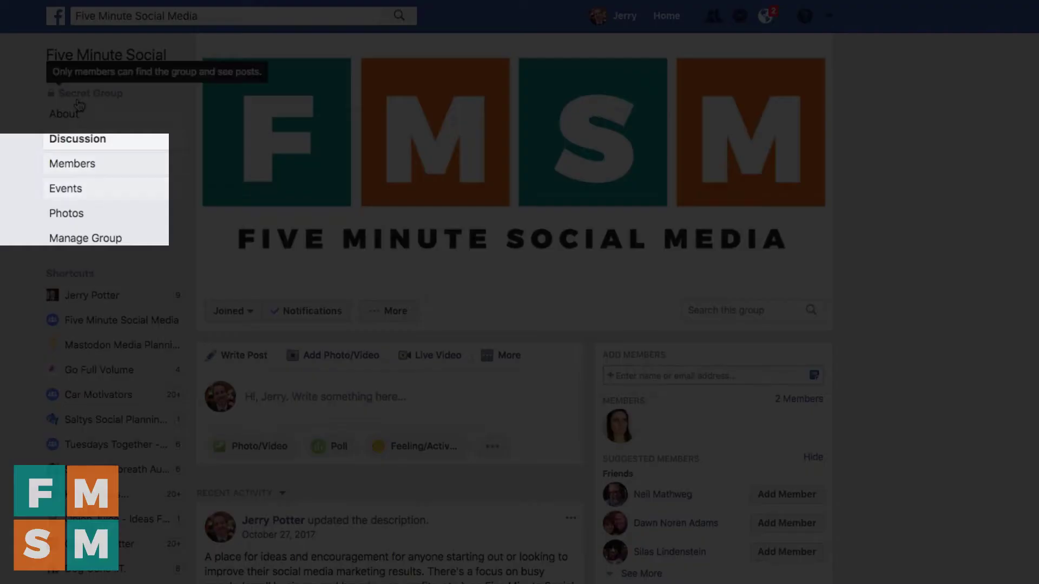
Go to the Five Minute Social Media group's Events page and create a new event
{"action": "left_click", "coordinate": [70, 190]}
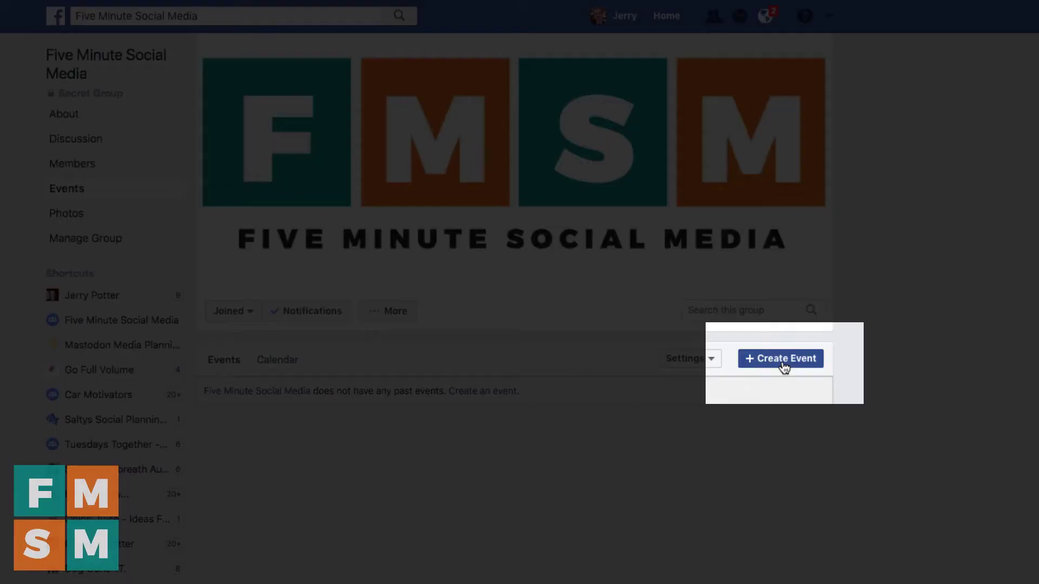
{"action": "left_click", "coordinate": [783, 362]}
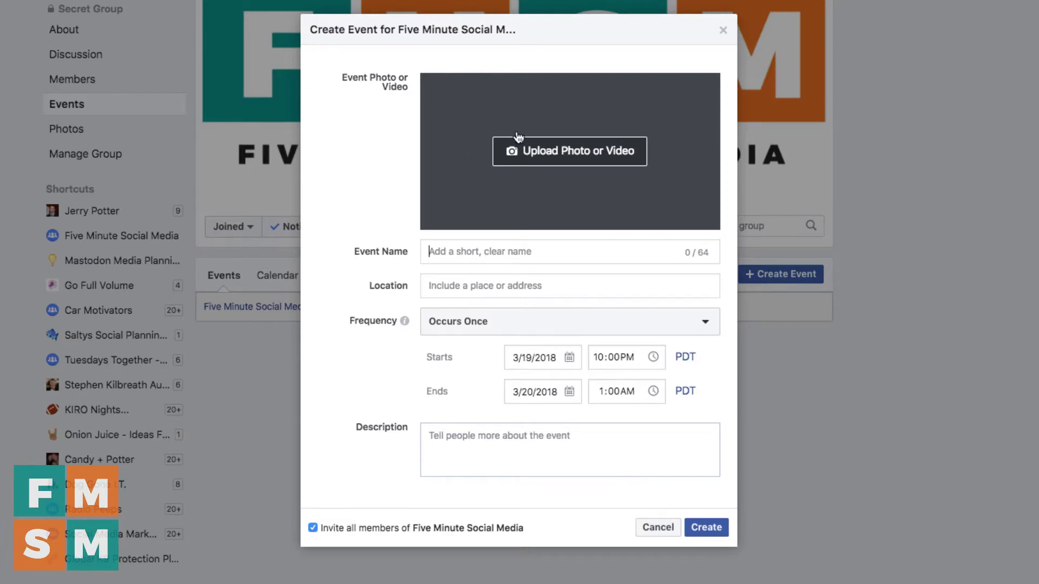
Upload the photo of a woman holding surprised-face emojis as the event picture
{"action": "left_click", "coordinate": [588, 161]}
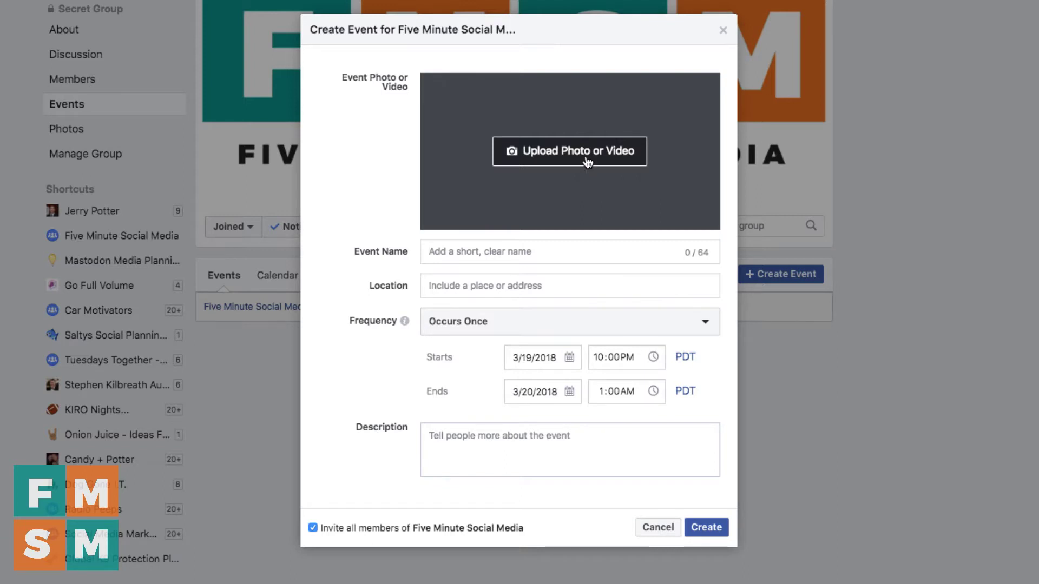
{"action": "double_click", "coordinate": [586, 156]}
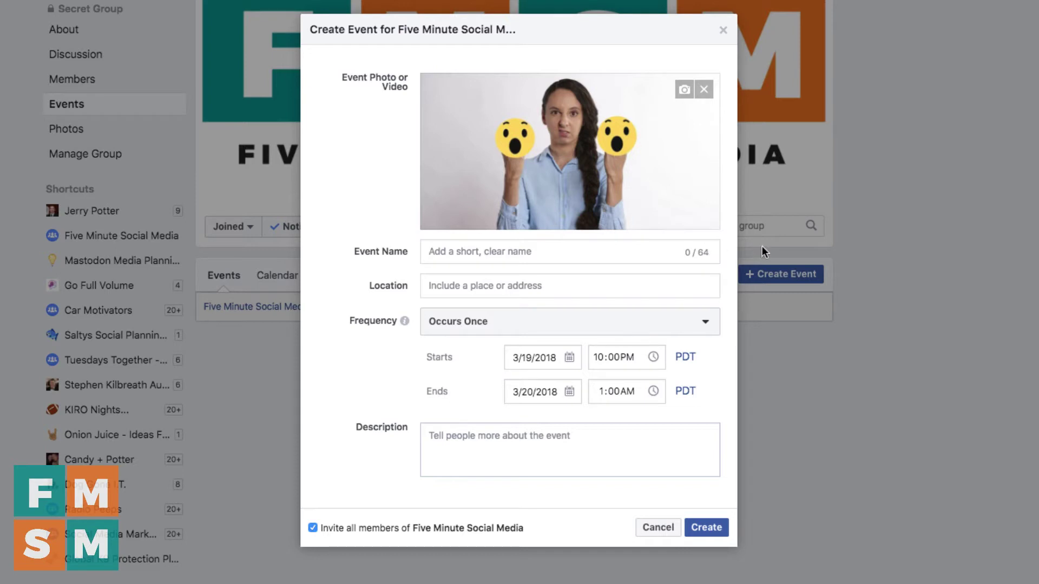
Try draft beer-festival titles, then name the event 'Free Webinar: Overcoming Social Media Anxiety'
{"action": "type", "text": "The 27th annual"}
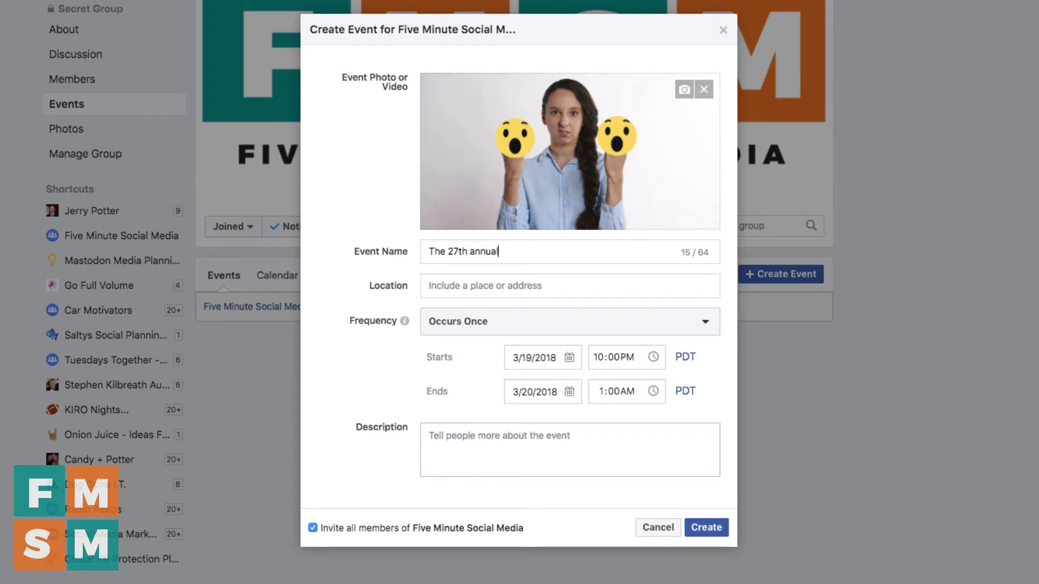
{"action": "key", "text": "BackSpace"}
{"action": "key", "text": "BackSpace"}
{"action": "key", "text": "BackSpace"}
{"action": "key", "text": "BackSpace"}
{"action": "key", "text": "BackSpace"}
{"action": "key", "text": "BackSpace"}
{"action": "type", "text": "Annual Royal Festival Of"}
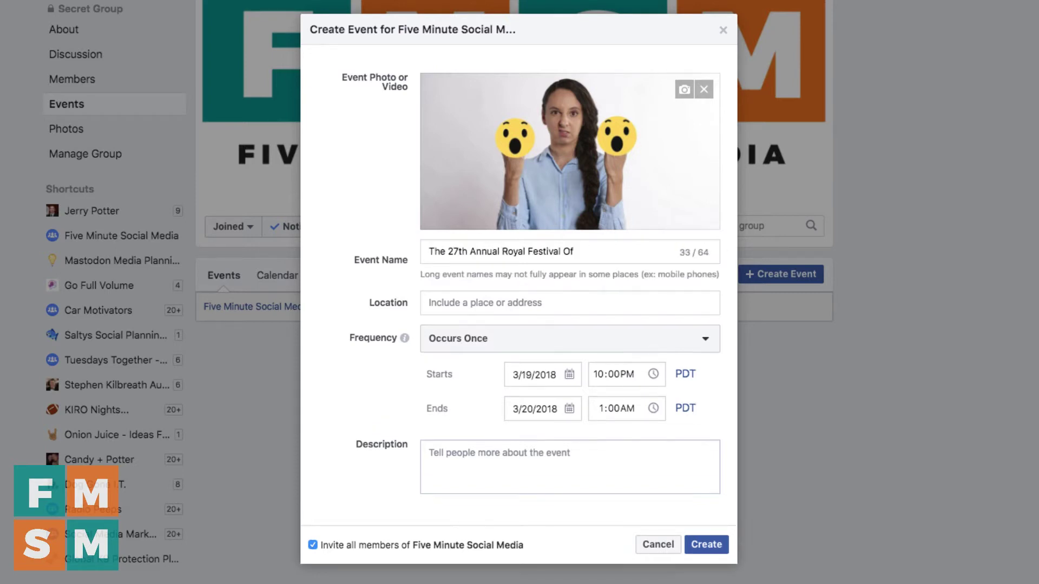
{"action": "type", "text": " Beer and Networking"}
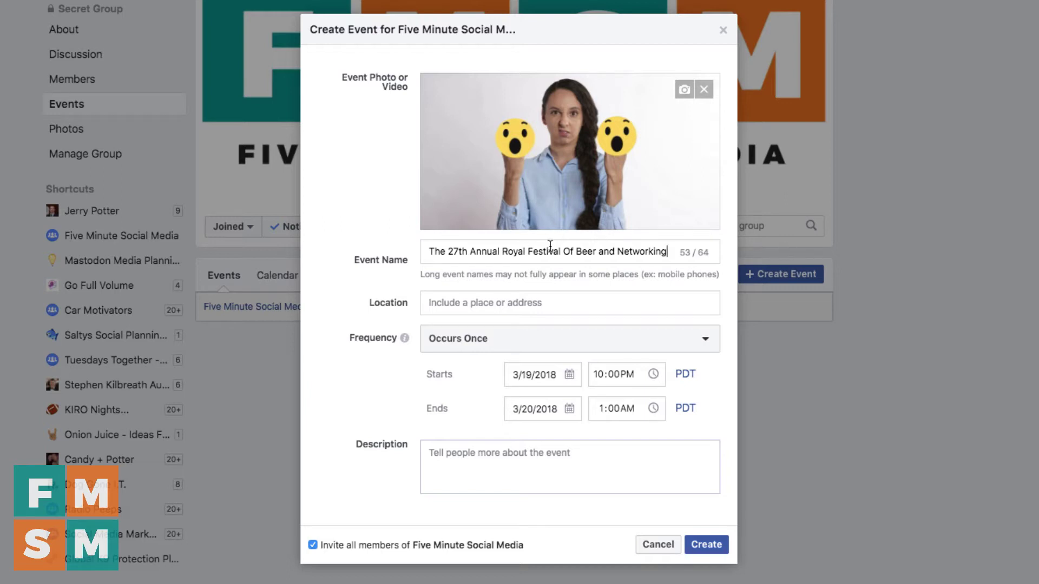
{"action": "left_click_drag", "start_coordinate": [577, 252], "coordinate": [330, 225]}
{"action": "key", "text": "BackSpace"}
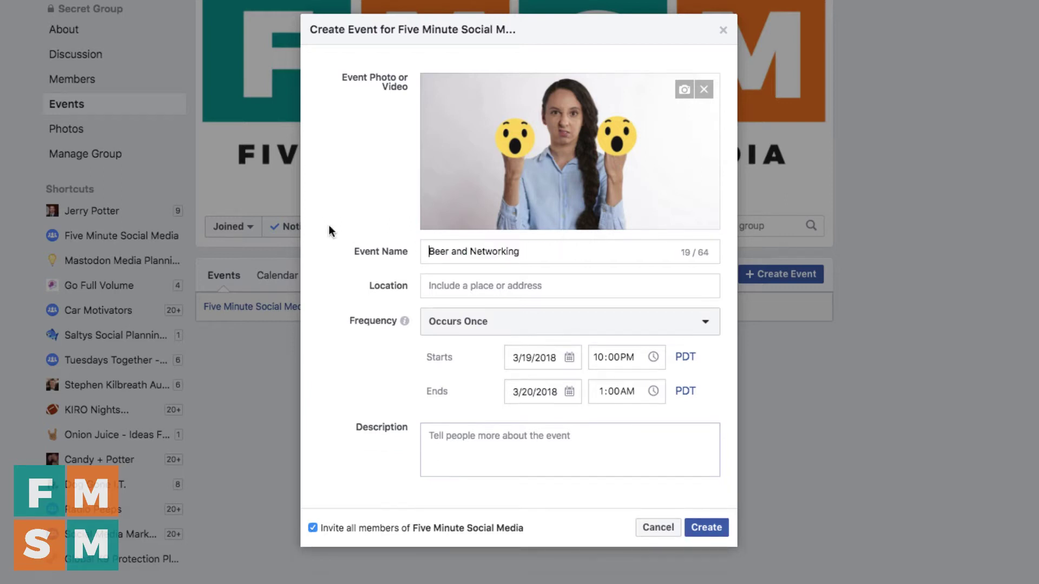
{"action": "type", "text": "Festival (2"}
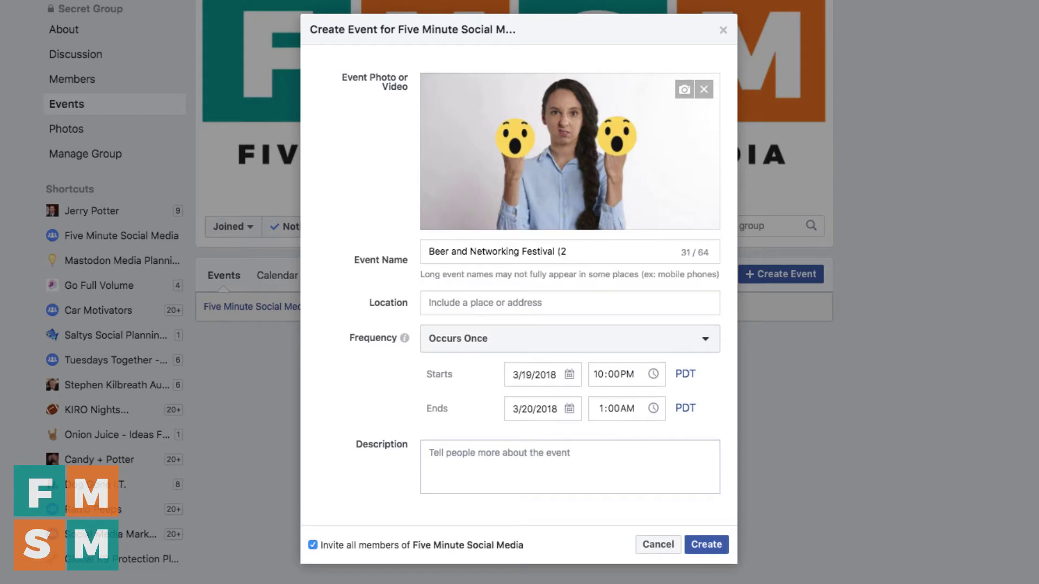
{"action": "type", "text": "7th Annual)"}
{"action": "type", "text": ")"}
{"action": "left_click_drag", "start_coordinate": [638, 246], "coordinate": [300, 226]}
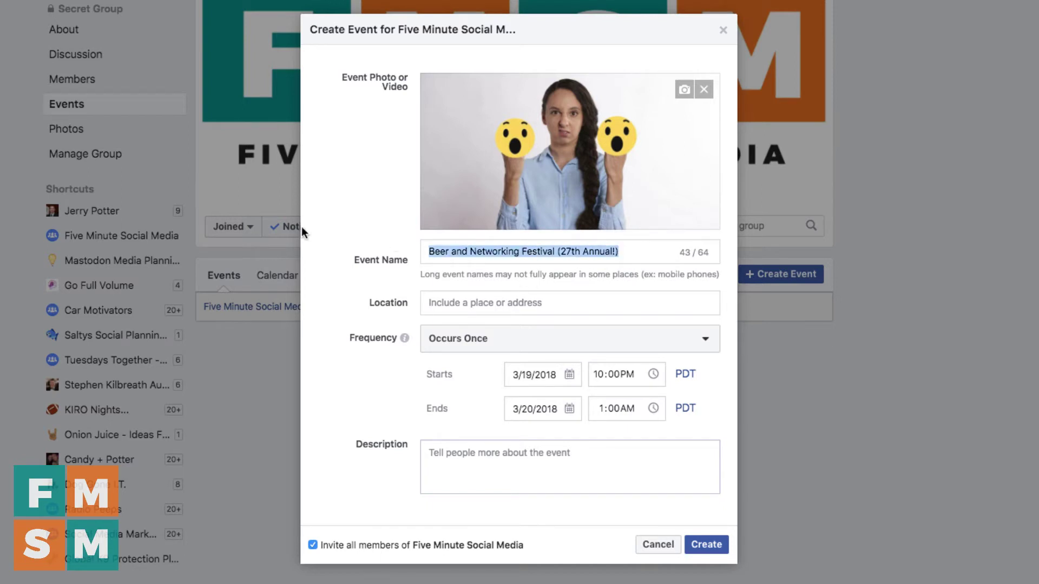
{"action": "type", "text": "F"}
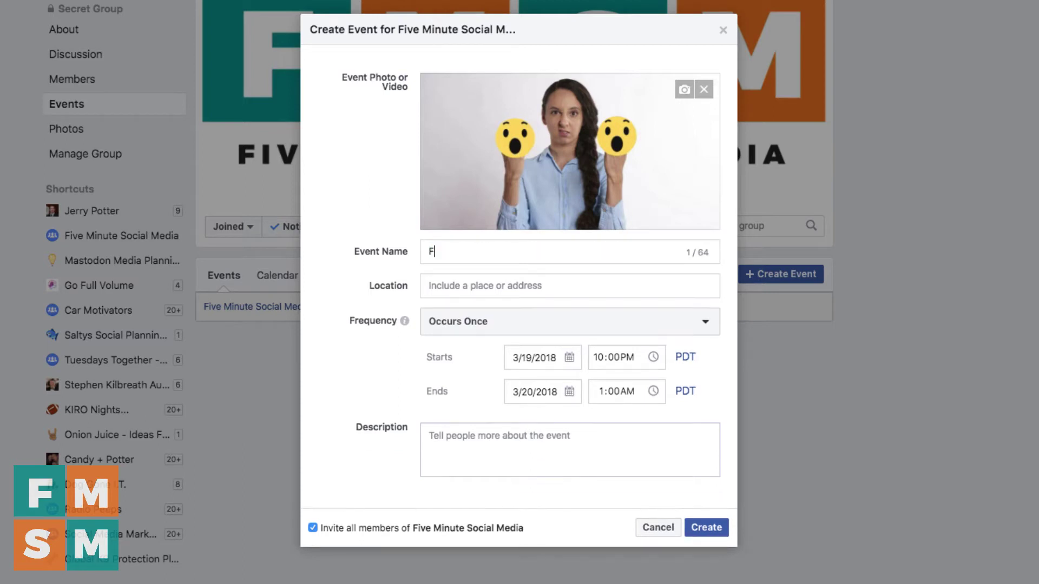
{"action": "type", "text": "ree Webinar: Overcoming Social Media Anxiety"}
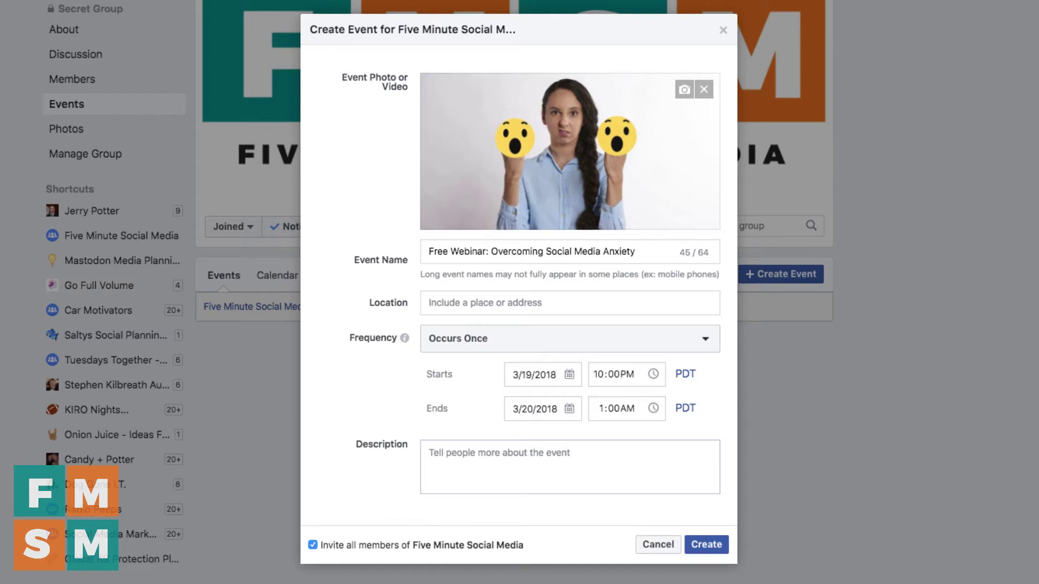
Set the location to the plain text 'Website Link Coming Soon' instead of a suggested place
{"action": "type", "text": "Star"}
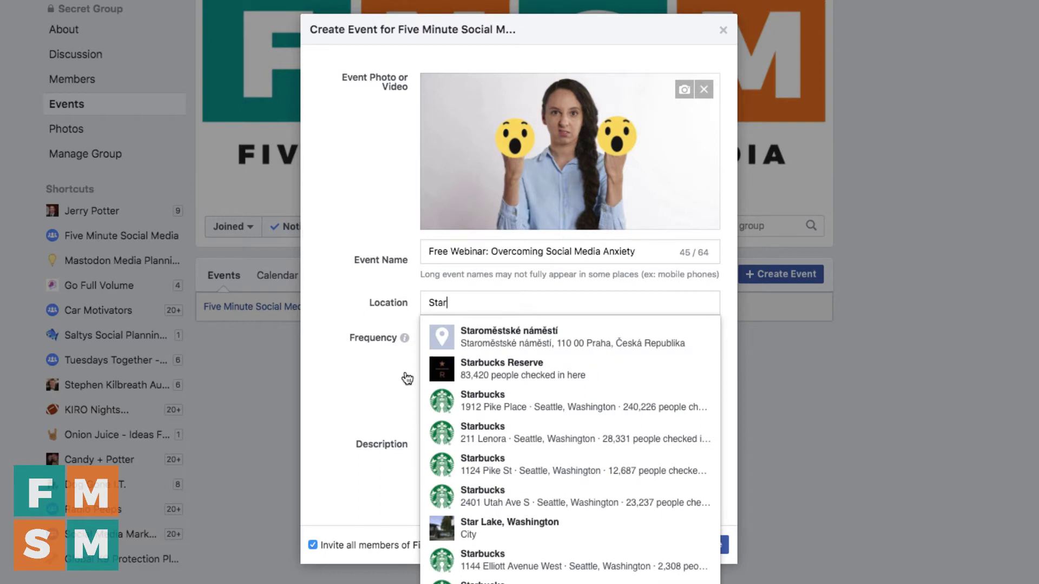
{"action": "left_click_drag", "start_coordinate": [502, 301], "coordinate": [374, 299]}
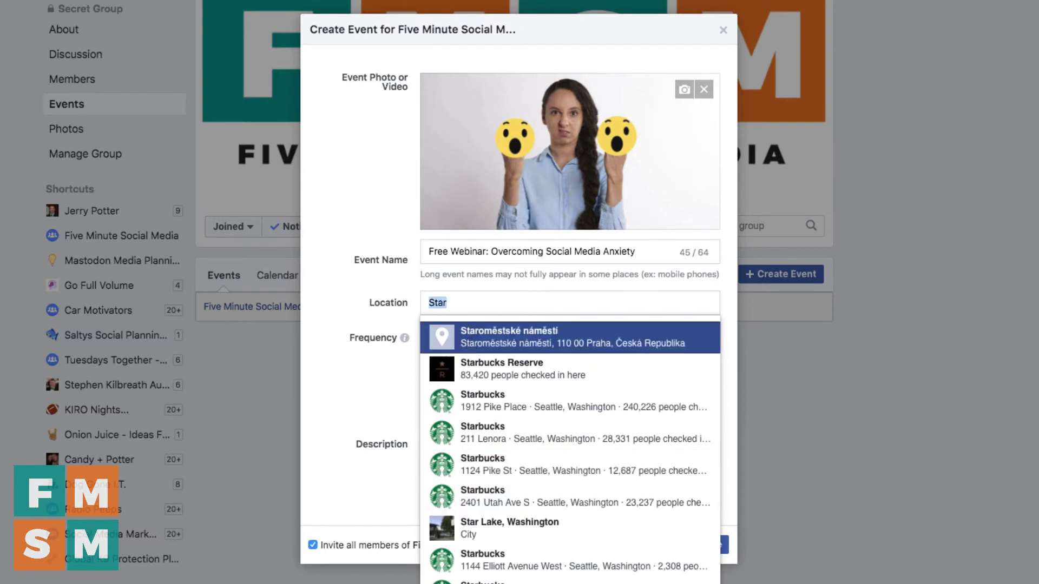
{"action": "key", "text": "BackSpace"}
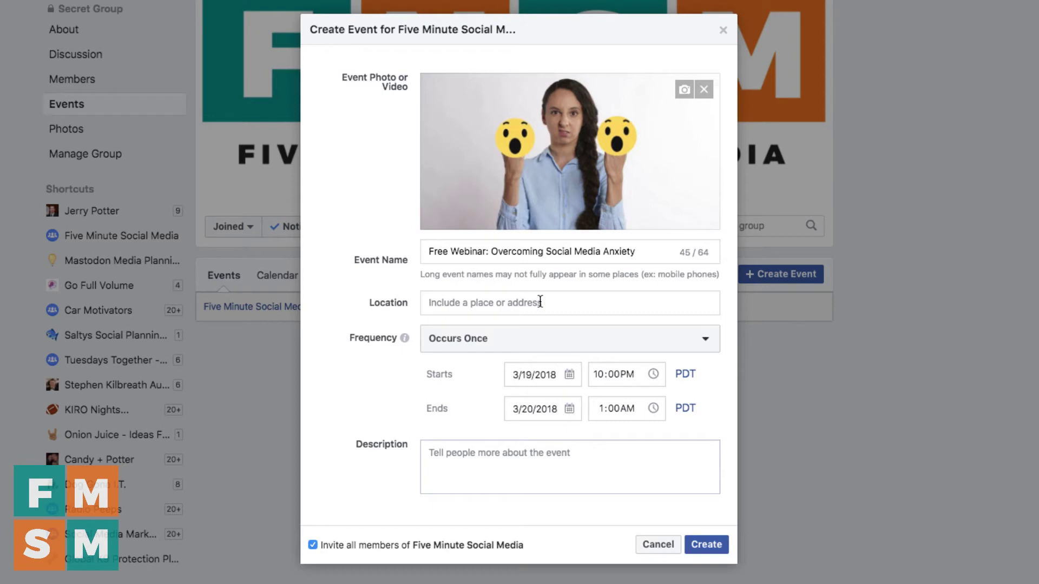
{"action": "type", "text": "Website Li"}
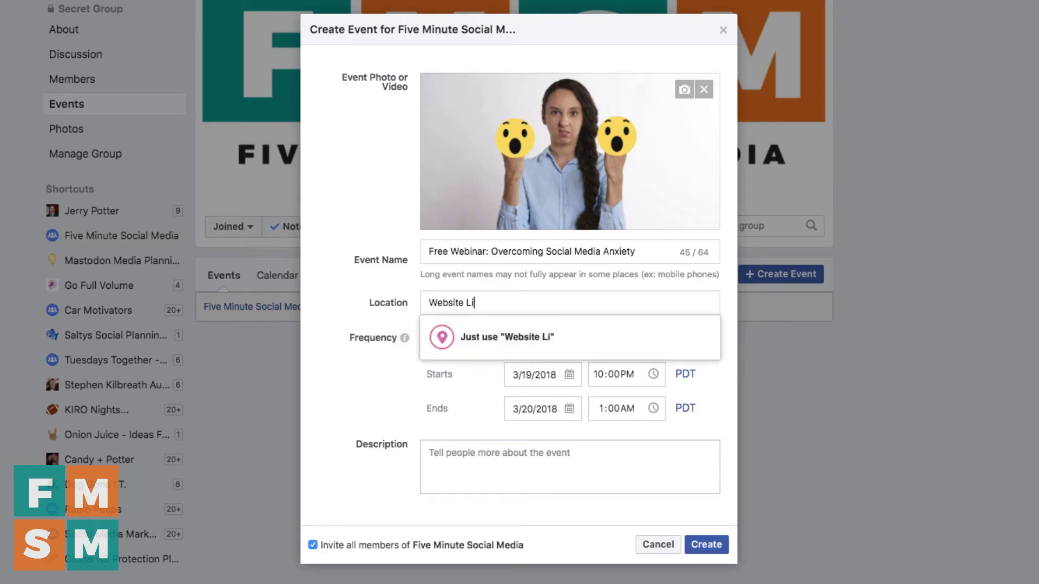
{"action": "type", "text": "nk Coming Soon"}
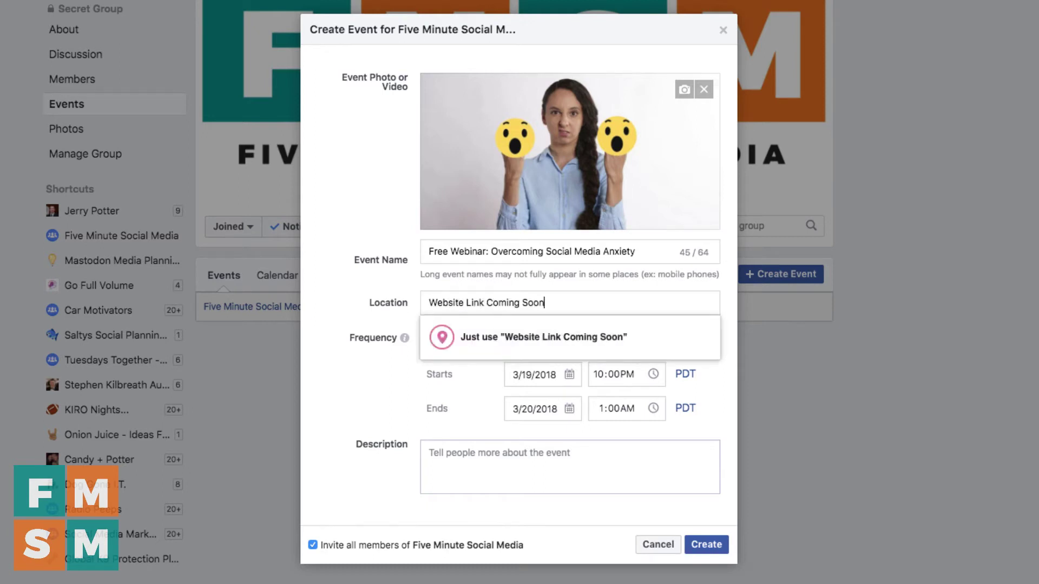
{"action": "left_click", "coordinate": [463, 342]}
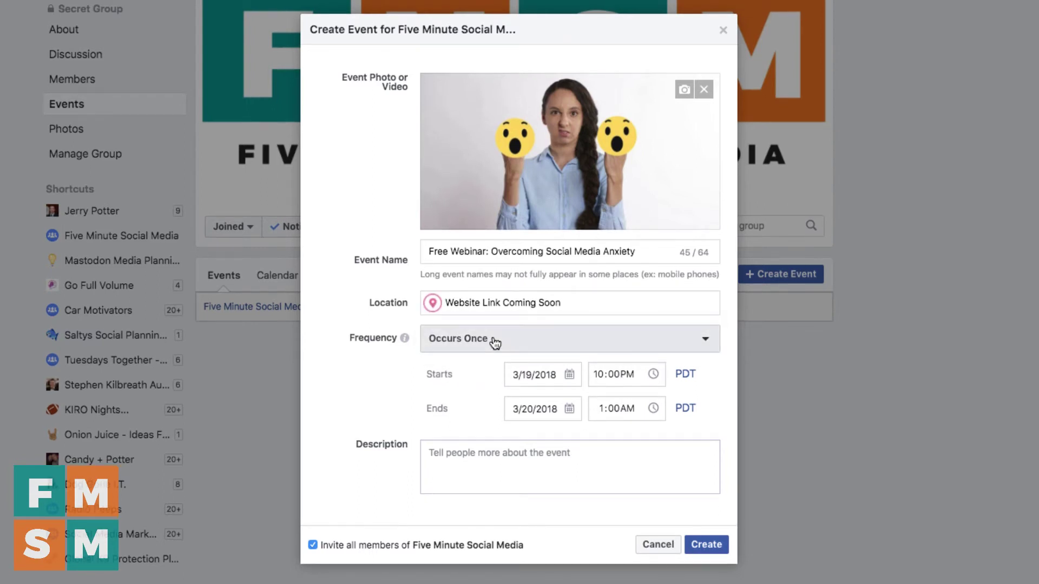
Try Daily, Weekly and Custom frequencies, then set the event to Occurs Once on 3/22/2018
{"action": "left_click", "coordinate": [494, 342]}
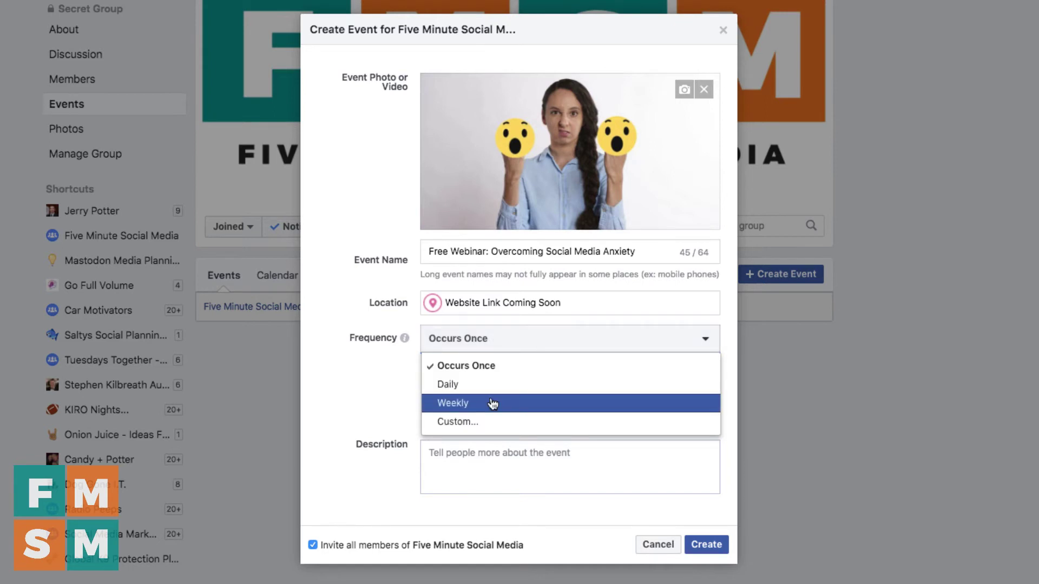
{"action": "left_click", "coordinate": [489, 388]}
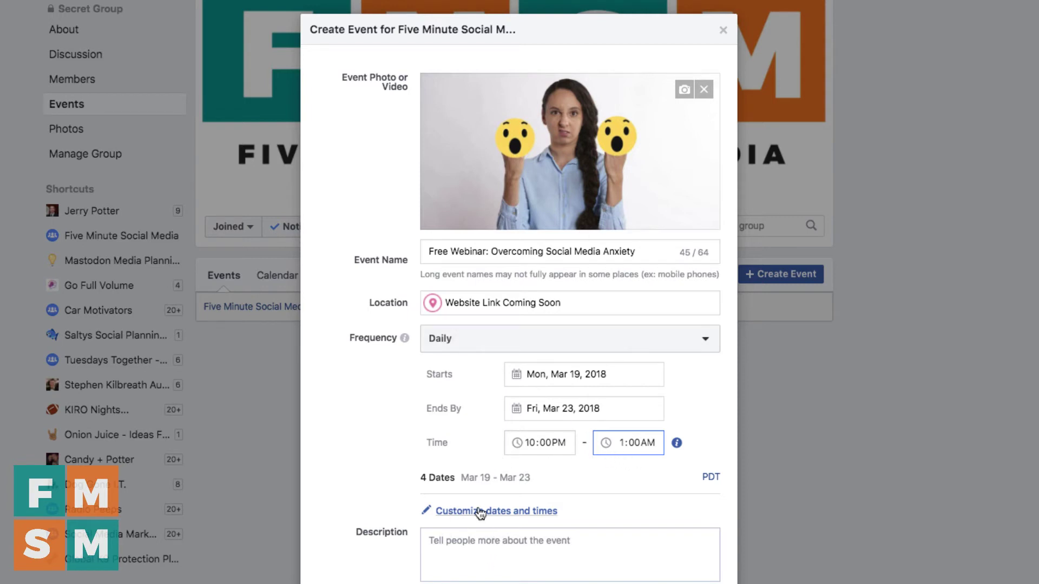
{"action": "left_click", "coordinate": [487, 342]}
{"action": "left_click", "coordinate": [482, 402]}
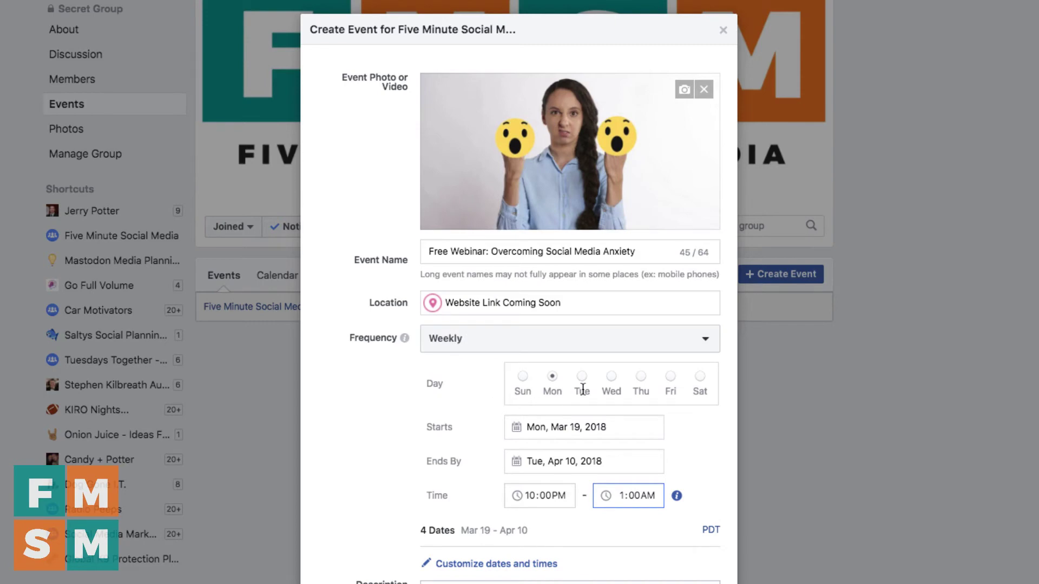
{"action": "left_click", "coordinate": [491, 345]}
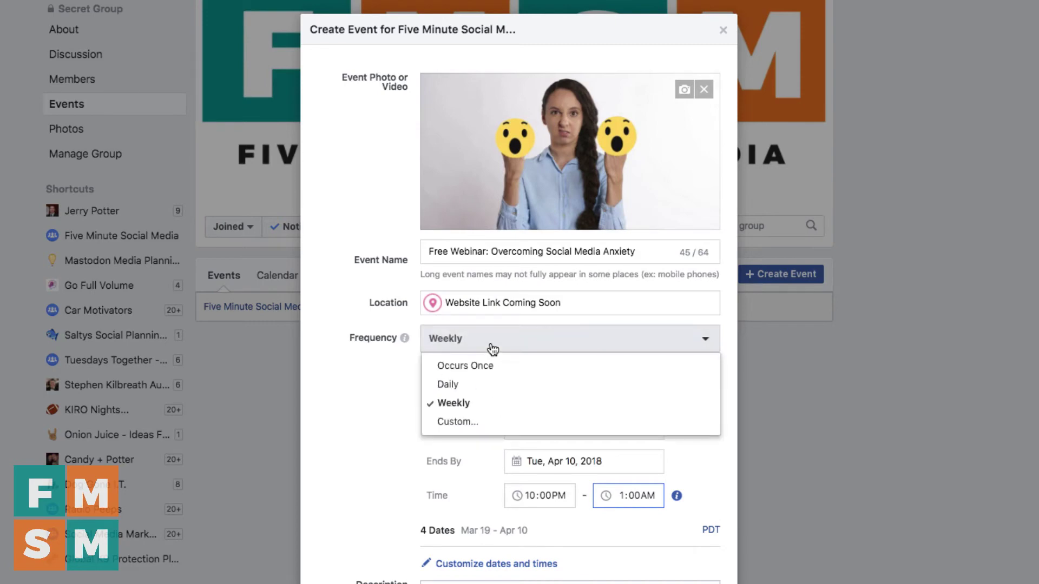
{"action": "left_click", "coordinate": [503, 421]}
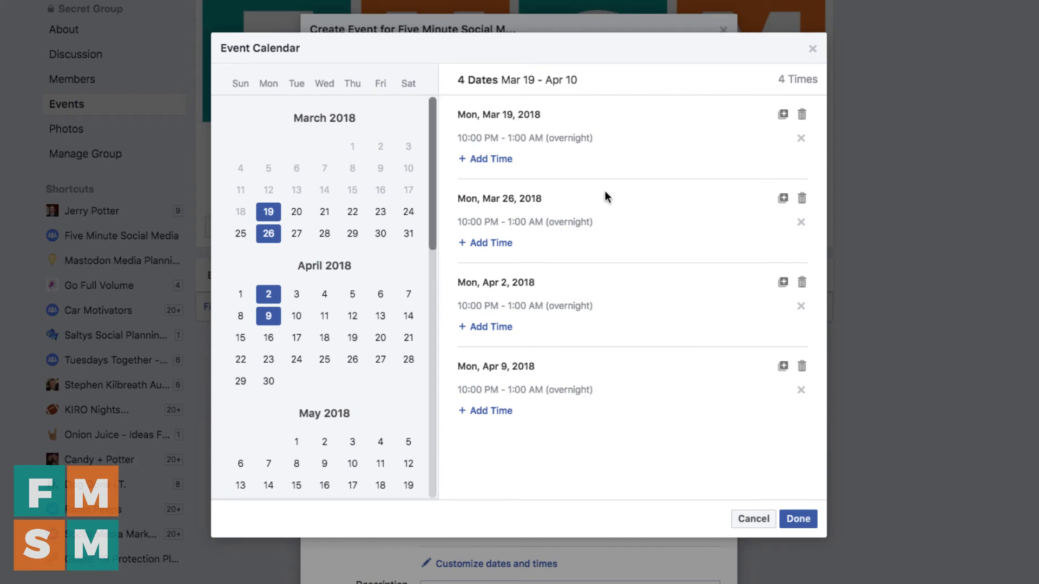
{"action": "left_click", "coordinate": [752, 519]}
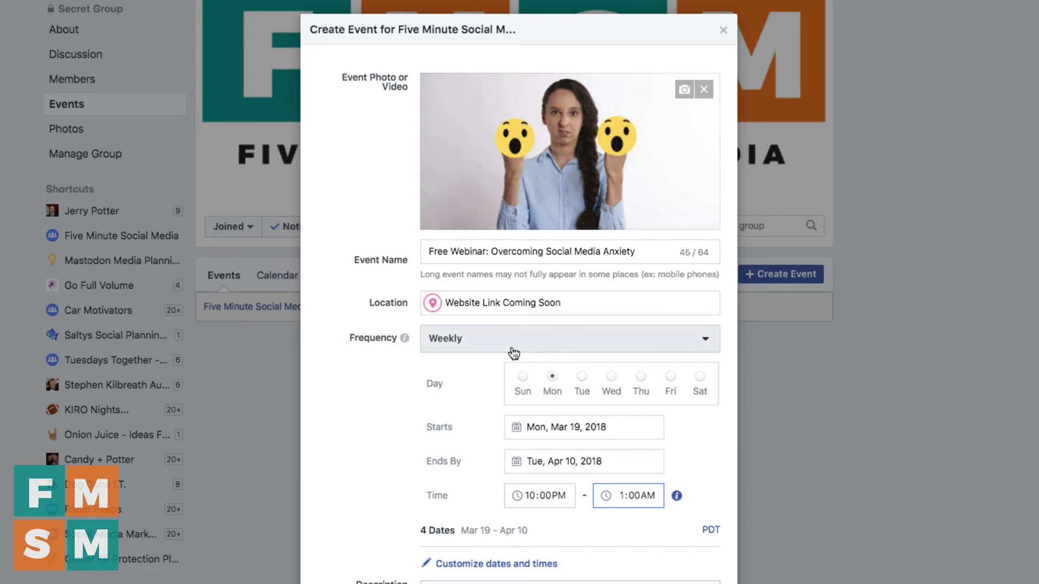
{"action": "left_click", "coordinate": [480, 343]}
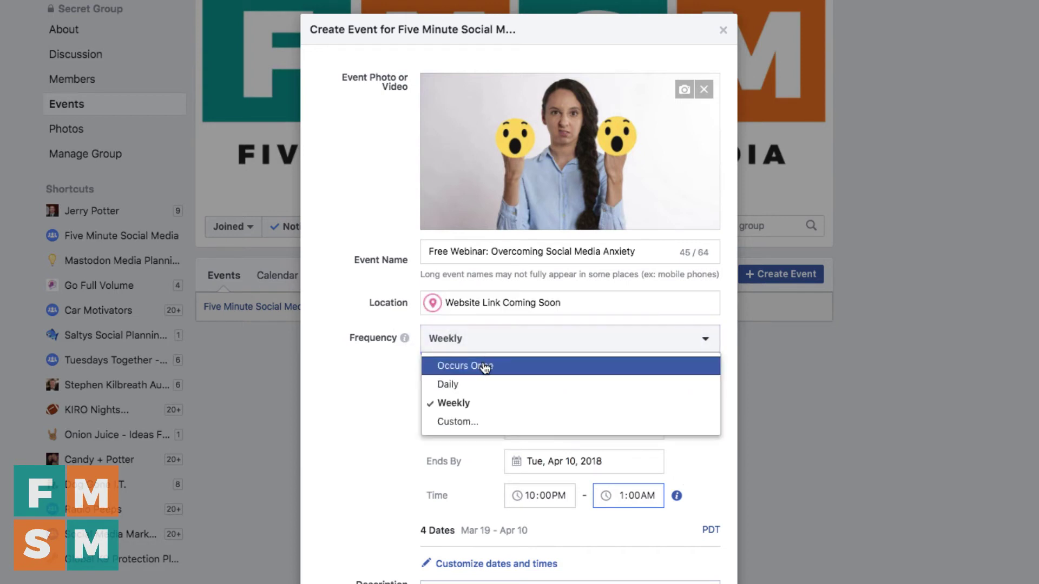
{"action": "left_click", "coordinate": [484, 367]}
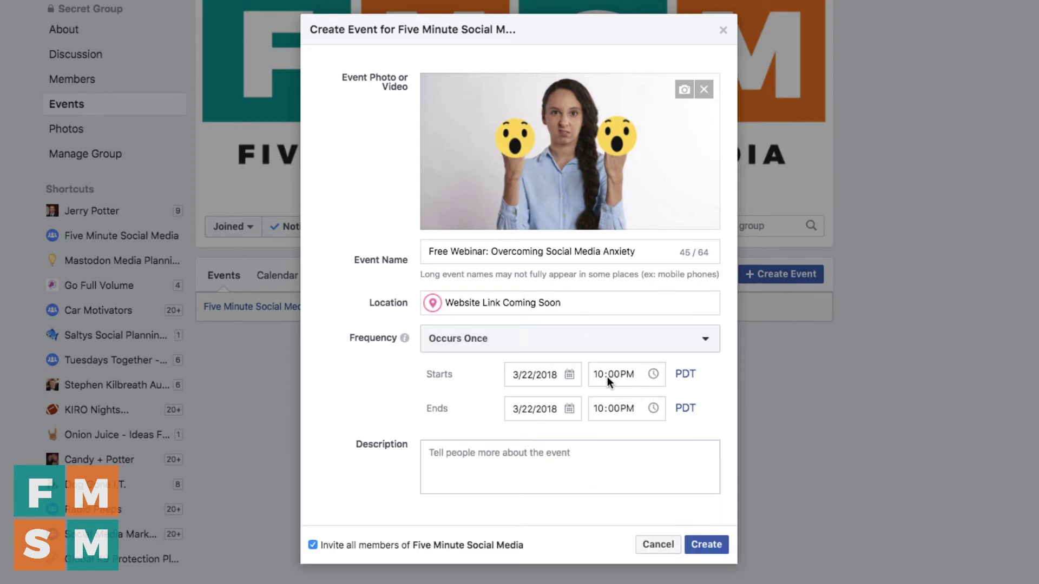
Confirm the start time of 10:00AM on 3/22/2018, ending at 10:00PM
{"action": "left_click", "coordinate": [729, 396]}
Describe the event as a free one-time webinar for social media marketing anxiety, then create it
{"action": "left_click", "coordinate": [553, 471]}
{"action": "type", "text": "We sure hope"}
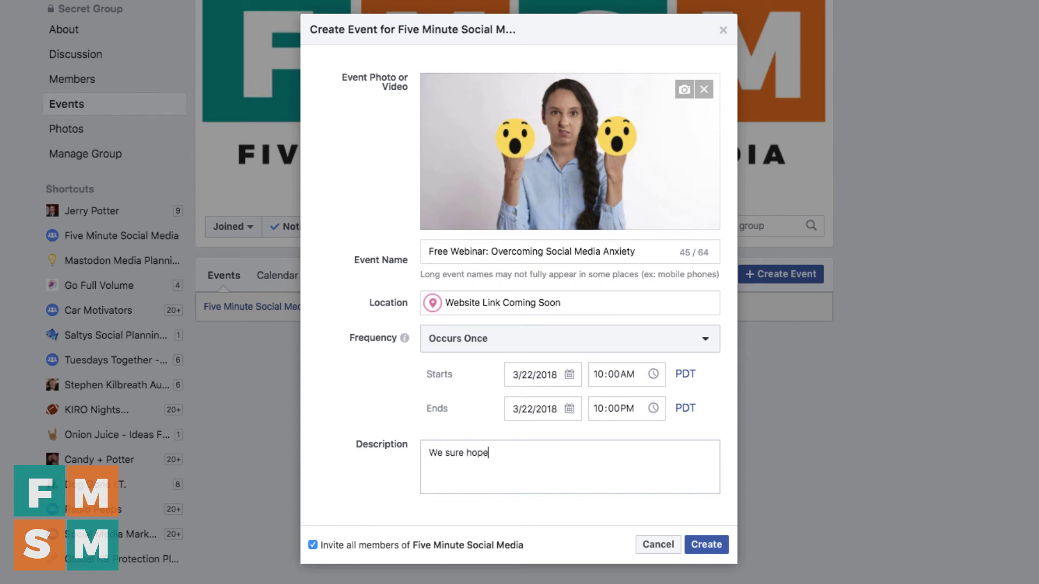
{"action": "type", "text": " you will join us for this wonderful "}
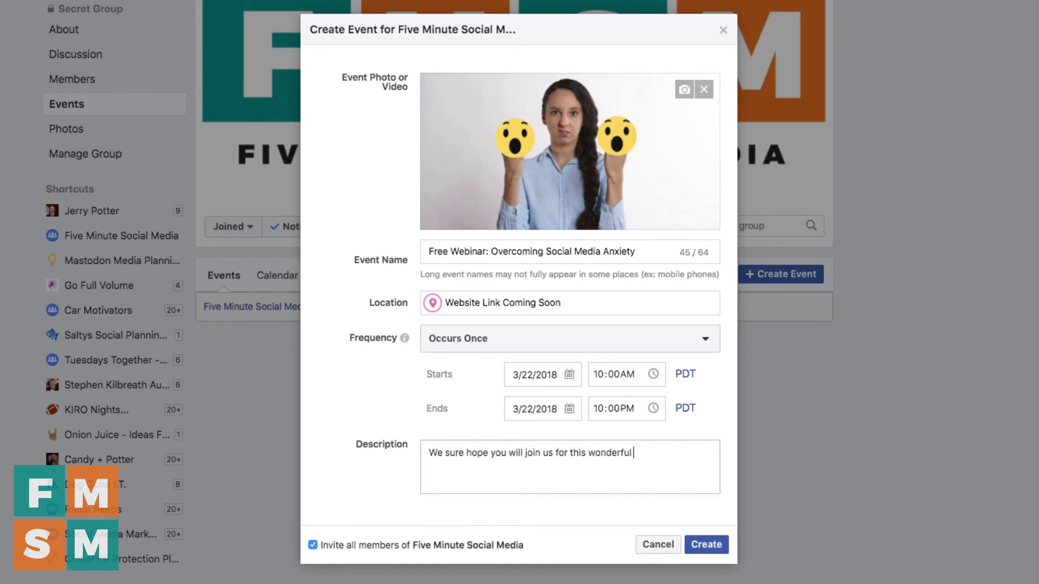
{"action": "type", "text": "affair!"}
{"action": "key", "text": "ctrl+a"}
{"action": "key", "text": "BackSpace"}
{"action": "type", "text": "Social Media Marketing give you anx"}
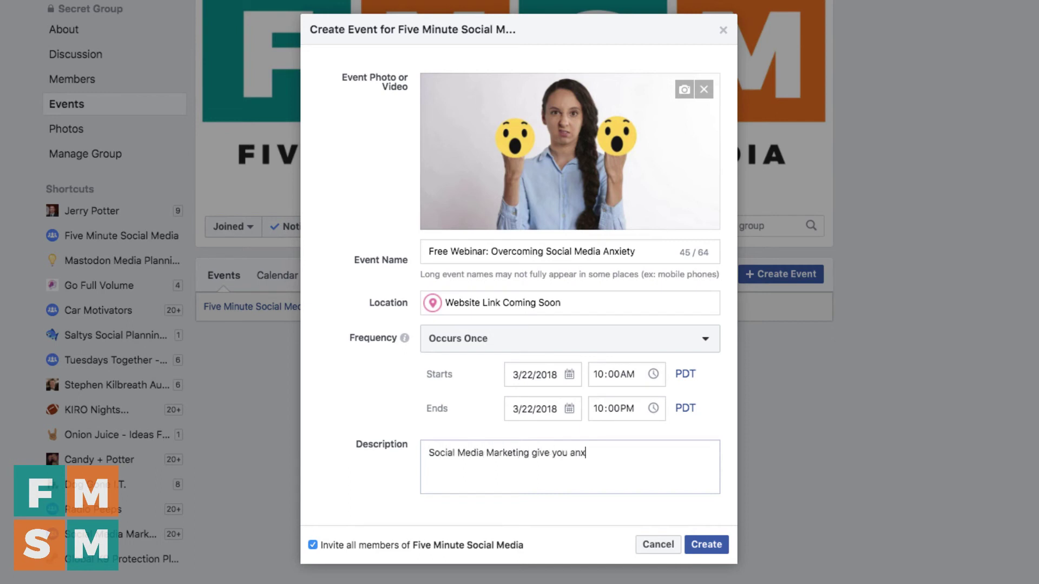
{"action": "type", "text": "iety? Get over it with this free one-time webinar!"}
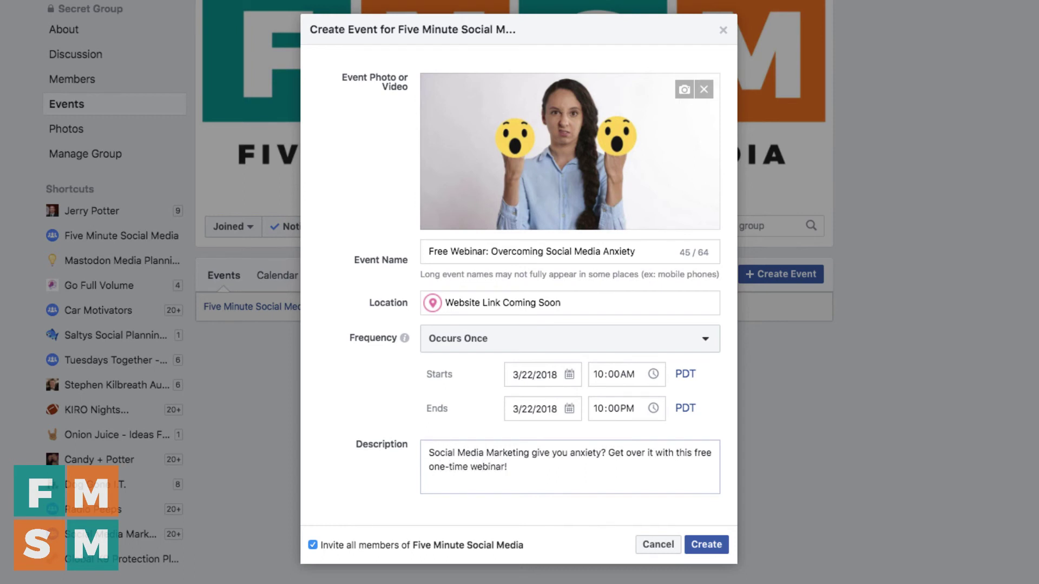
{"action": "key", "text": "Return"}
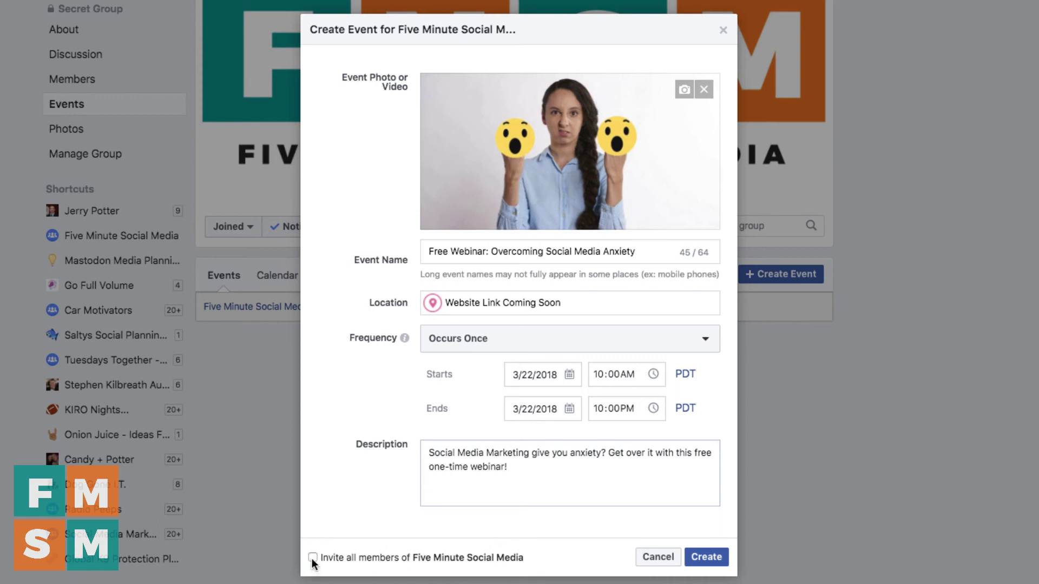
{"action": "left_click", "coordinate": [711, 561]}
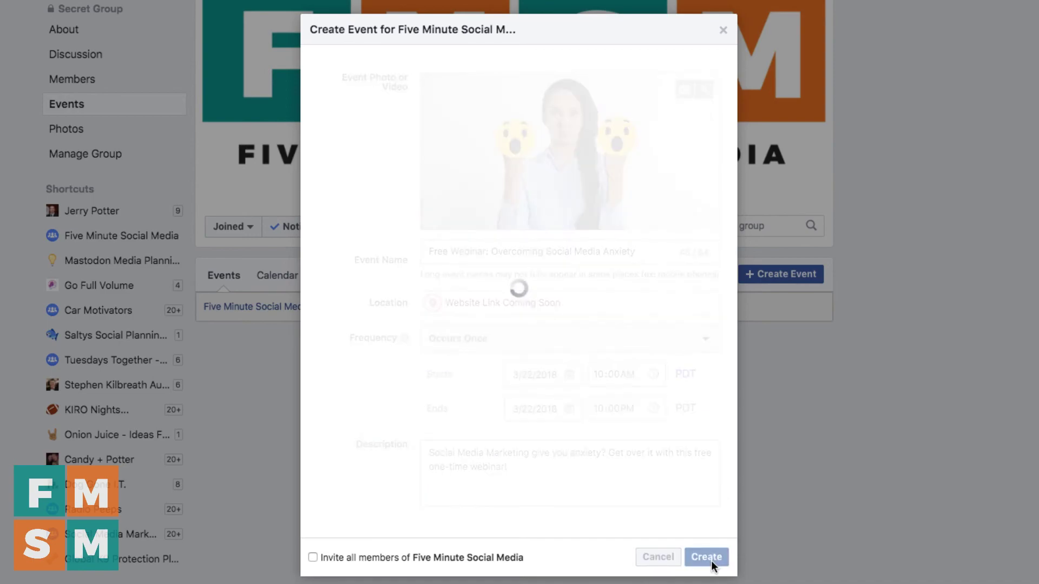